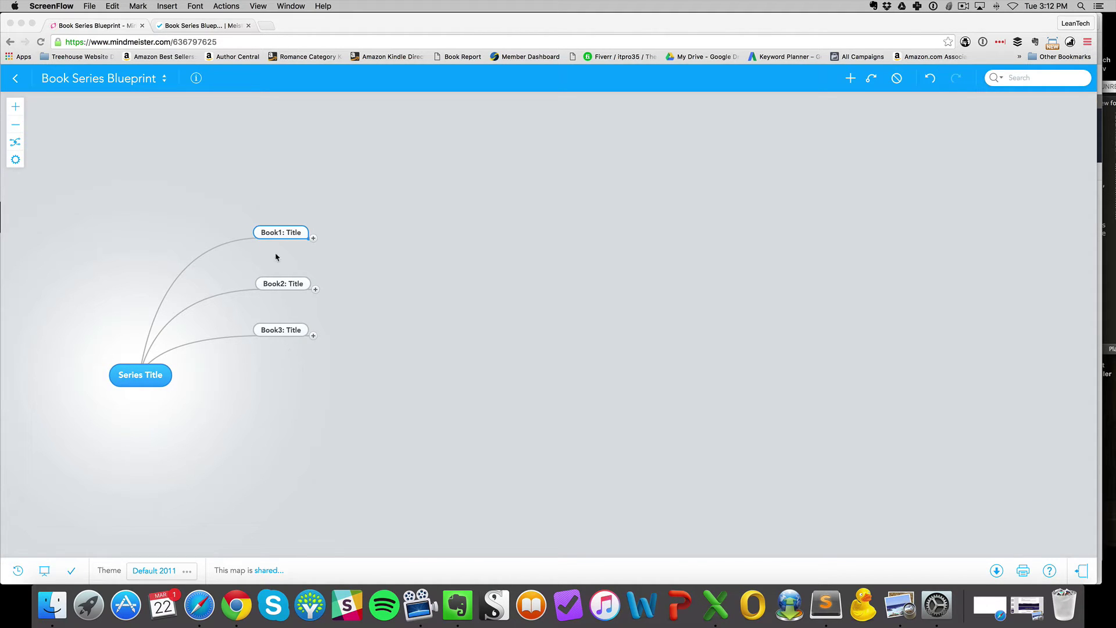
- Expand the Book1 branch, its Phase1-Planning node and the Task1-Upwork Project Requirements & Setup node to show the subtasks
{"action": "left_click", "coordinate": [313, 241]}
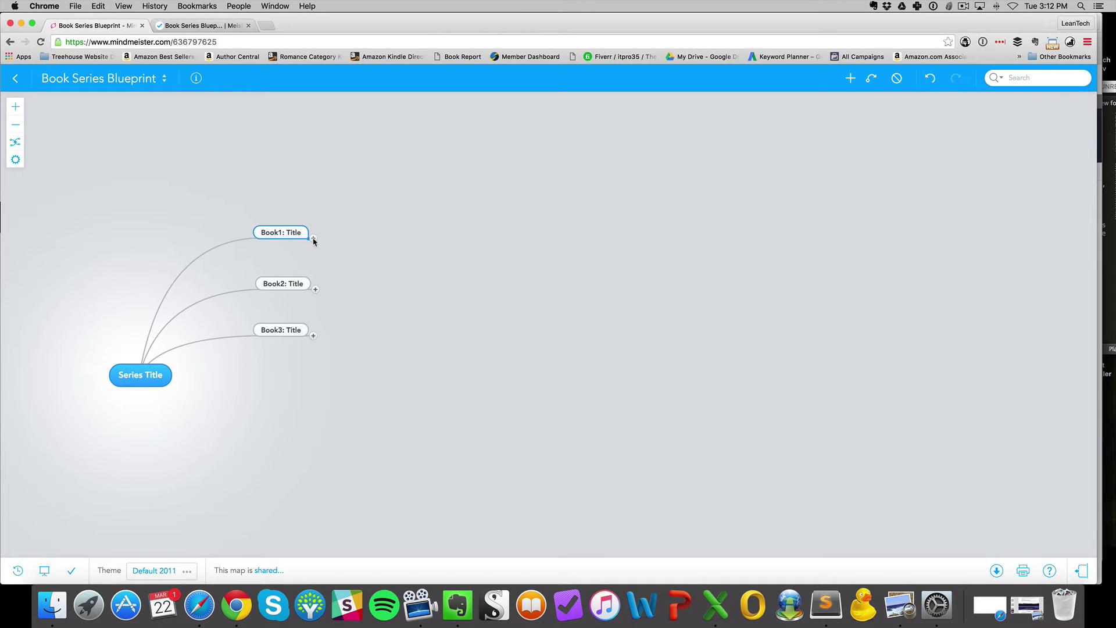
{"action": "left_click", "coordinate": [313, 239]}
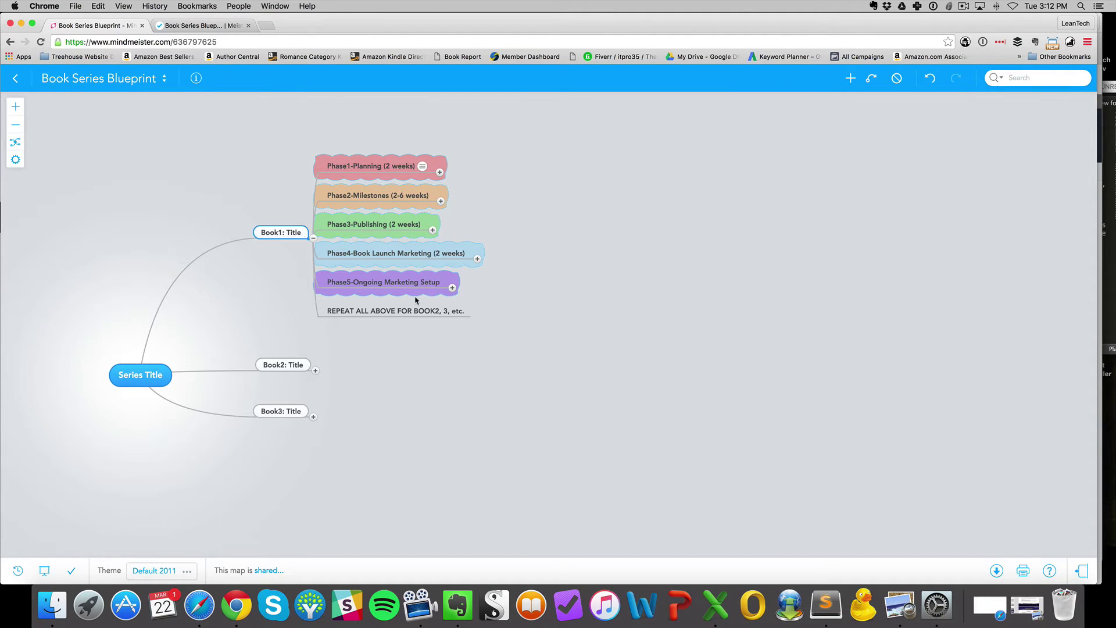
{"action": "left_click", "coordinate": [440, 173]}
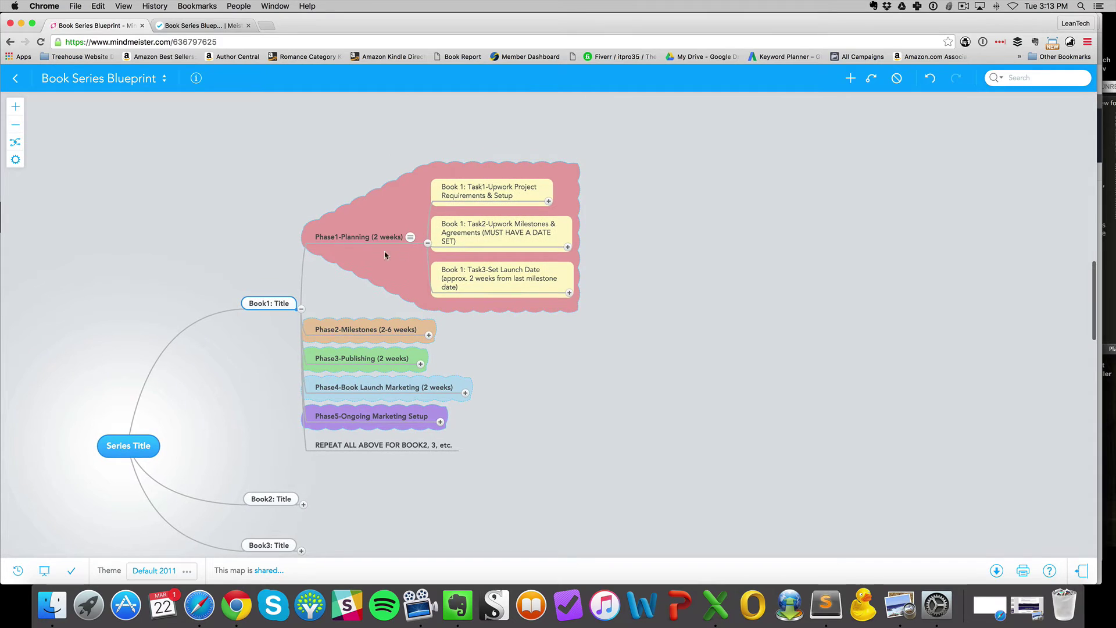
{"action": "left_click", "coordinate": [548, 202]}
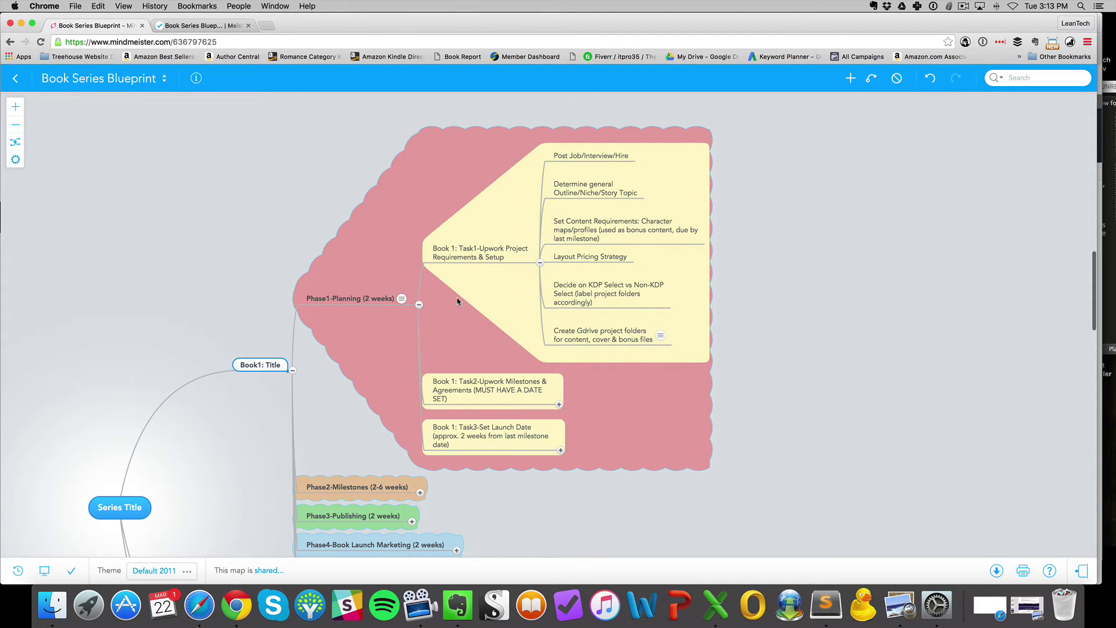
{"action": "scroll", "coordinate": [458, 301], "scroll_direction": "down", "scroll_amount": 2}
{"action": "scroll", "coordinate": [458, 301], "scroll_direction": "down", "scroll_amount": 2}
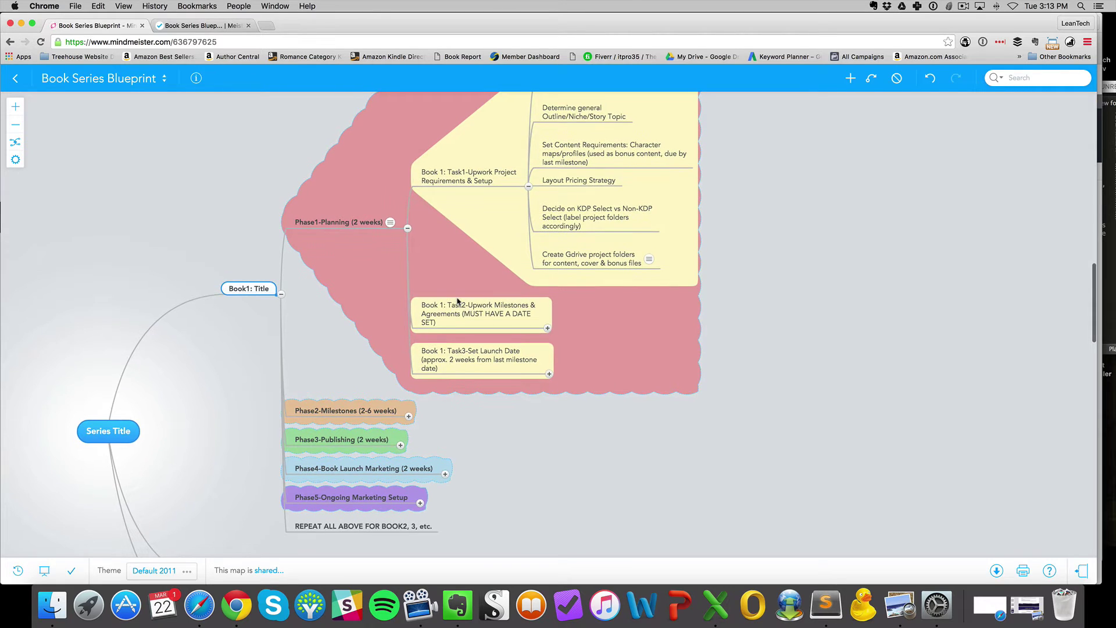
{"action": "scroll", "coordinate": [457, 302], "scroll_direction": "up", "scroll_amount": 3}
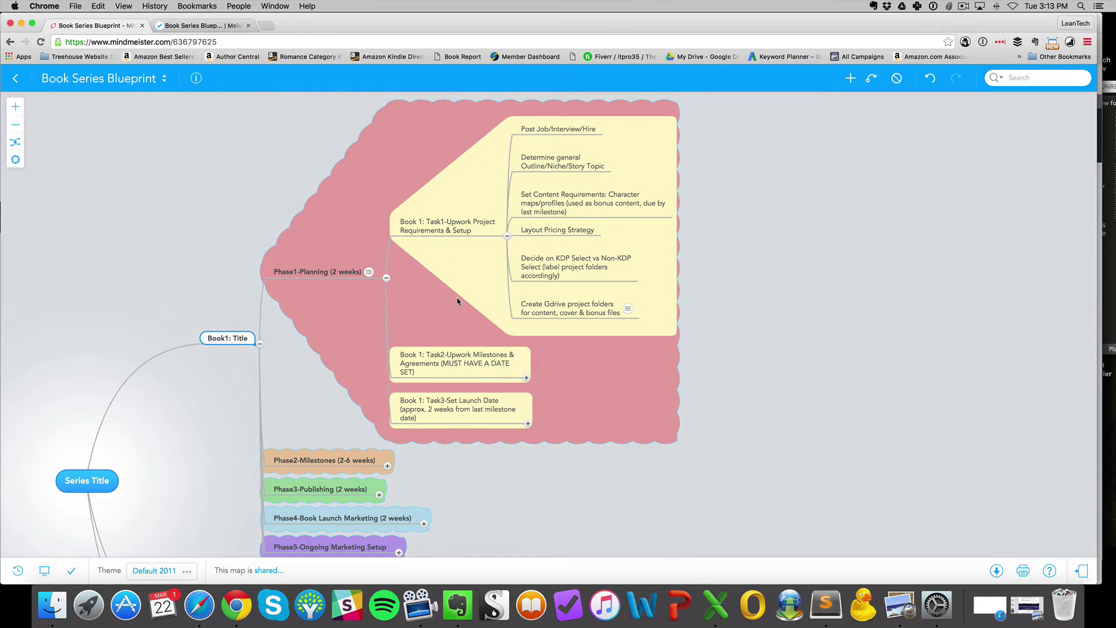
- Show the map's MeisterTask connection options and check the Book Series Blueprint project board in MeisterTask before returning to the map
{"action": "left_click", "coordinate": [70, 573]}
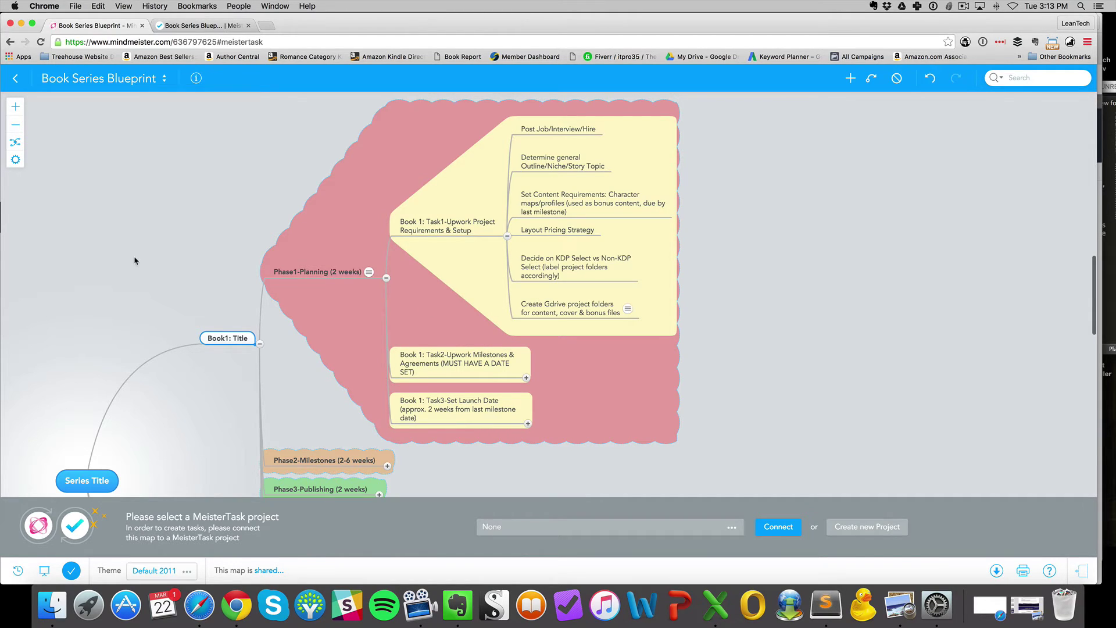
{"action": "left_click", "coordinate": [184, 30]}
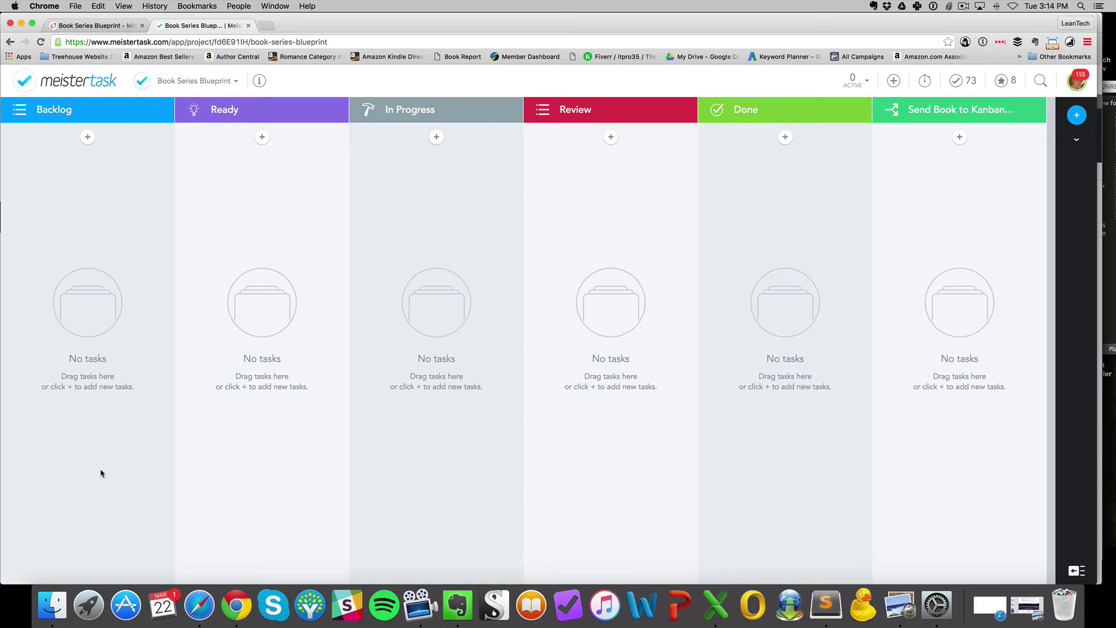
{"action": "left_click", "coordinate": [94, 28]}
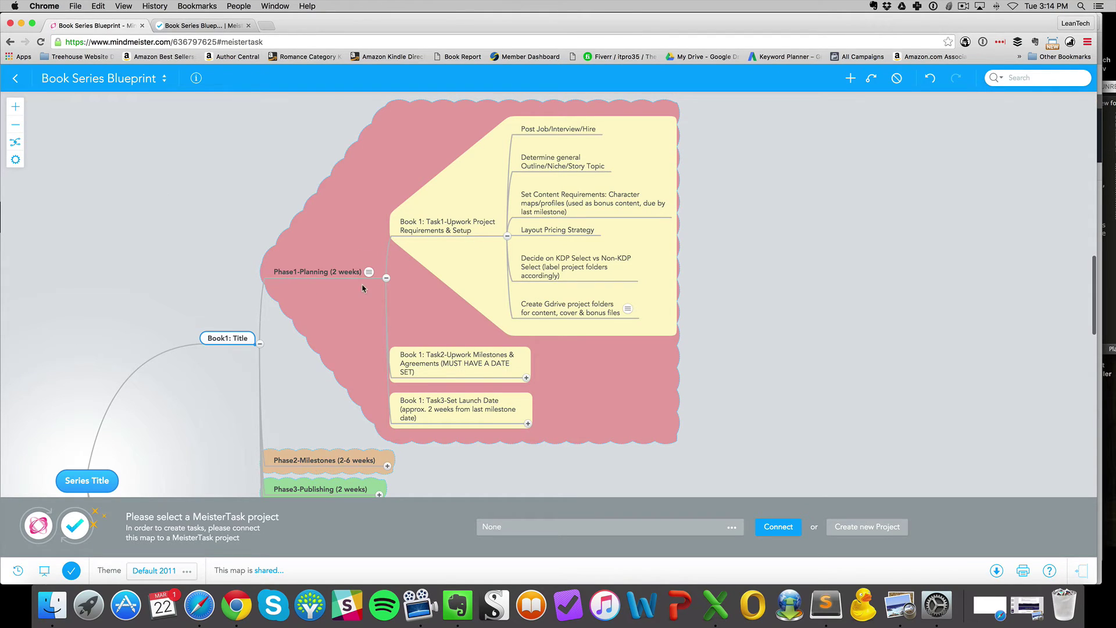
{"action": "left_click", "coordinate": [574, 133]}
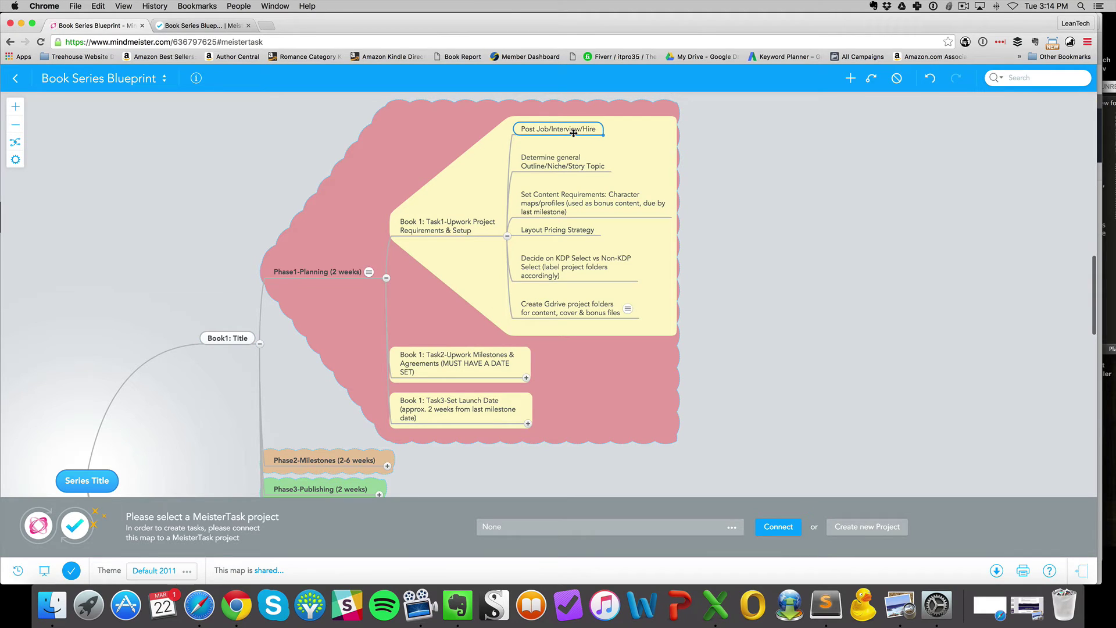
{"action": "left_click", "coordinate": [549, 305], "text": "shift"}
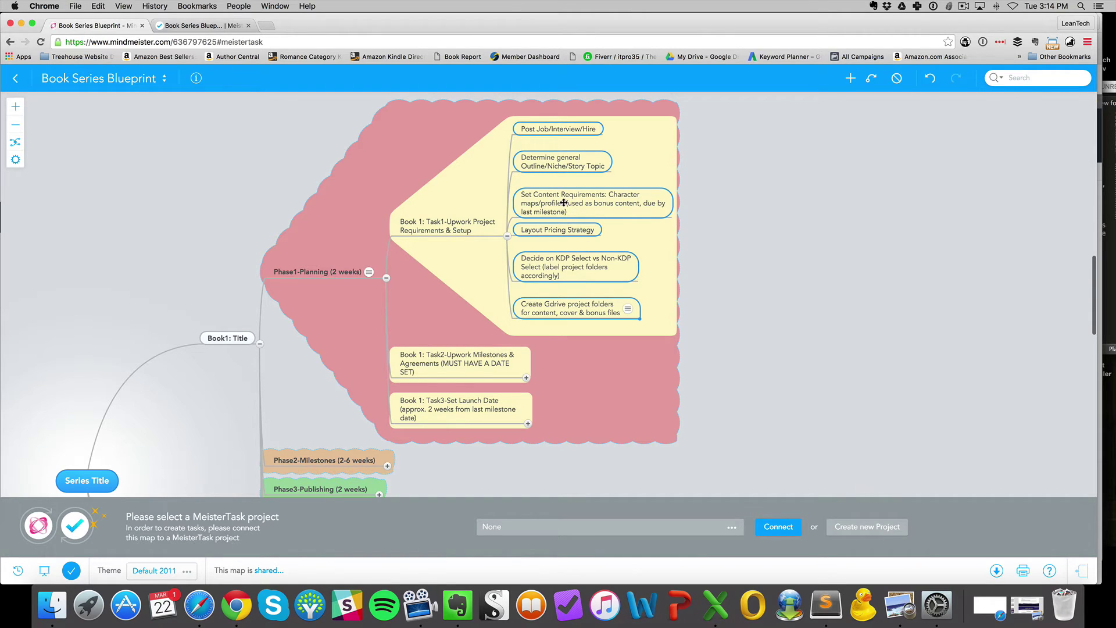
{"action": "mouse_move", "coordinate": [564, 202]}
{"action": "left_mouse_down"}
{"action": "mouse_move", "coordinate": [567, 219]}
{"action": "mouse_move", "coordinate": [321, 372]}
{"action": "mouse_move", "coordinate": [558, 232]}
{"action": "mouse_move", "coordinate": [549, 211]}
{"action": "left_mouse_up"}
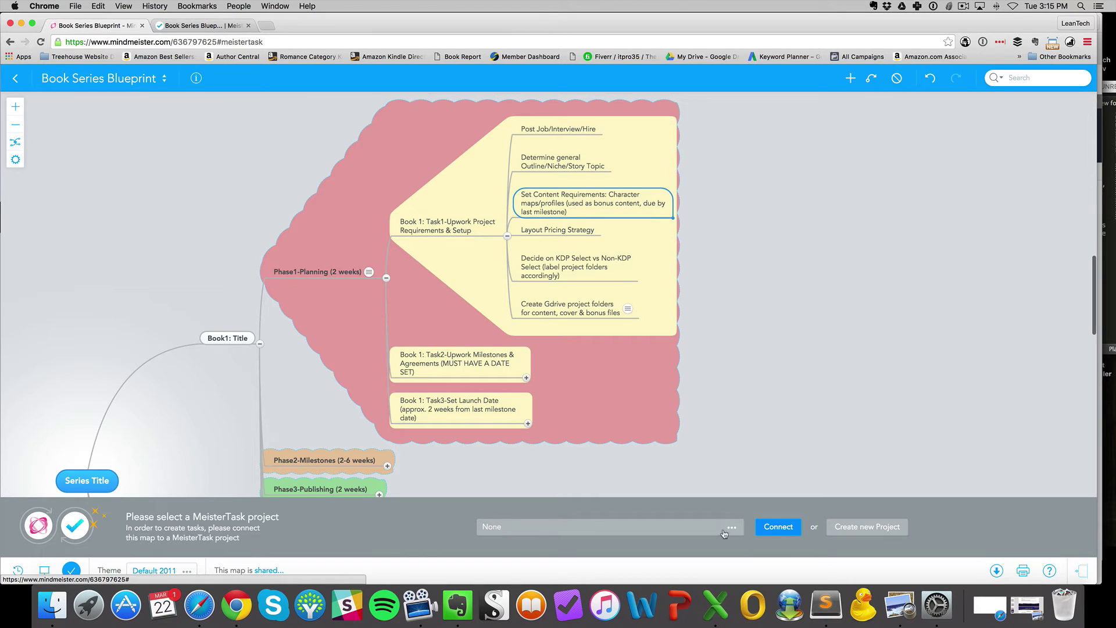
- Connect the mind map to the Book Series Blueprint project in MeisterTask
{"action": "left_click", "coordinate": [742, 532]}
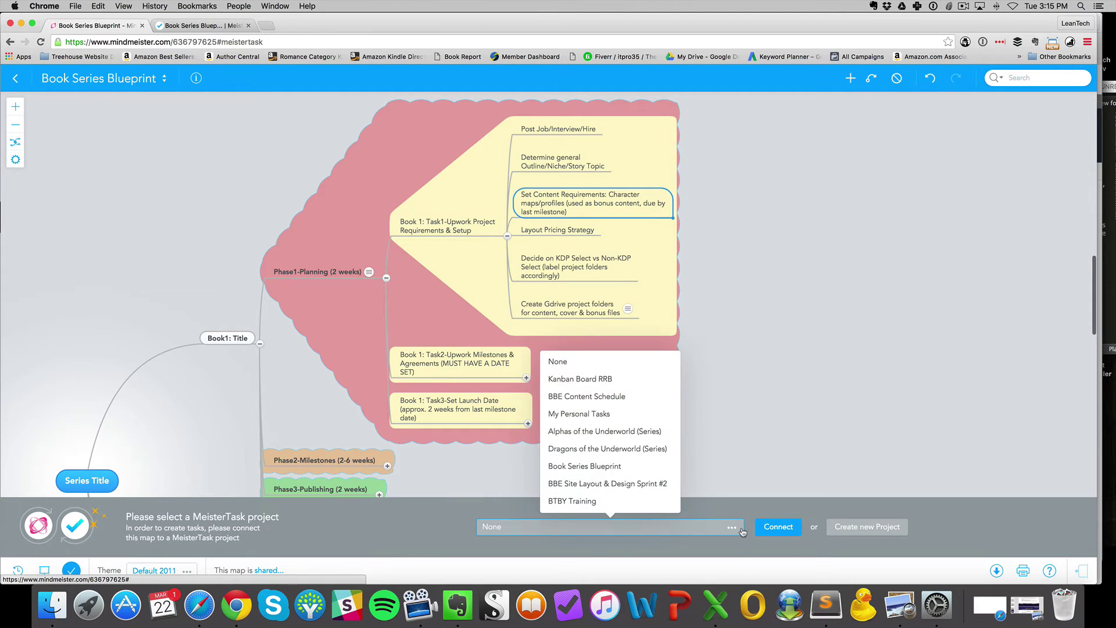
{"action": "left_click", "coordinate": [587, 466]}
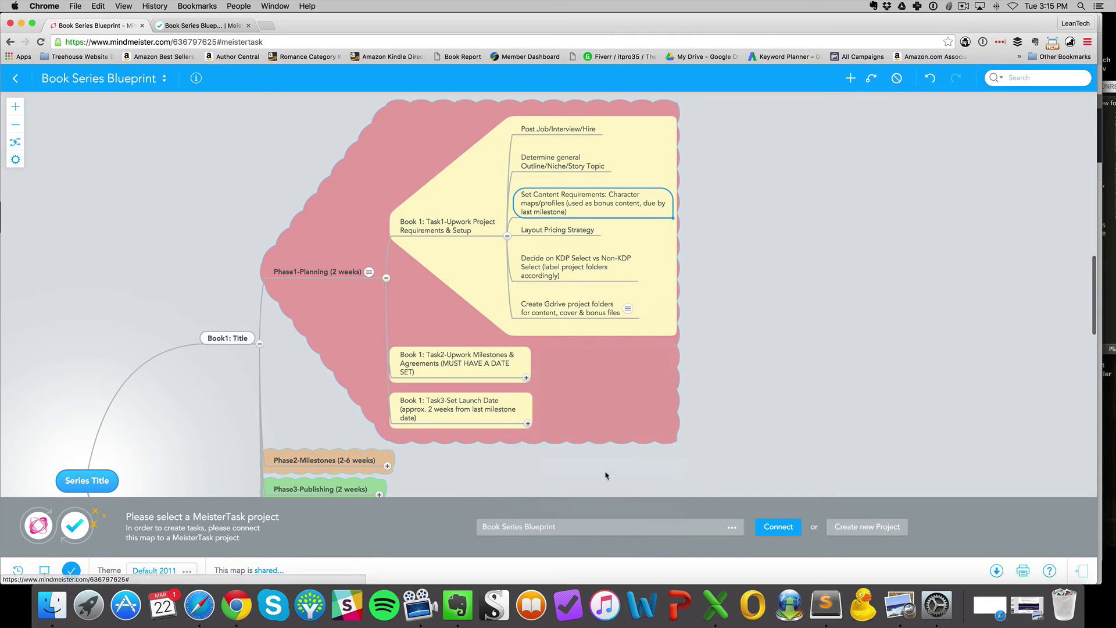
{"action": "left_click", "coordinate": [779, 519]}
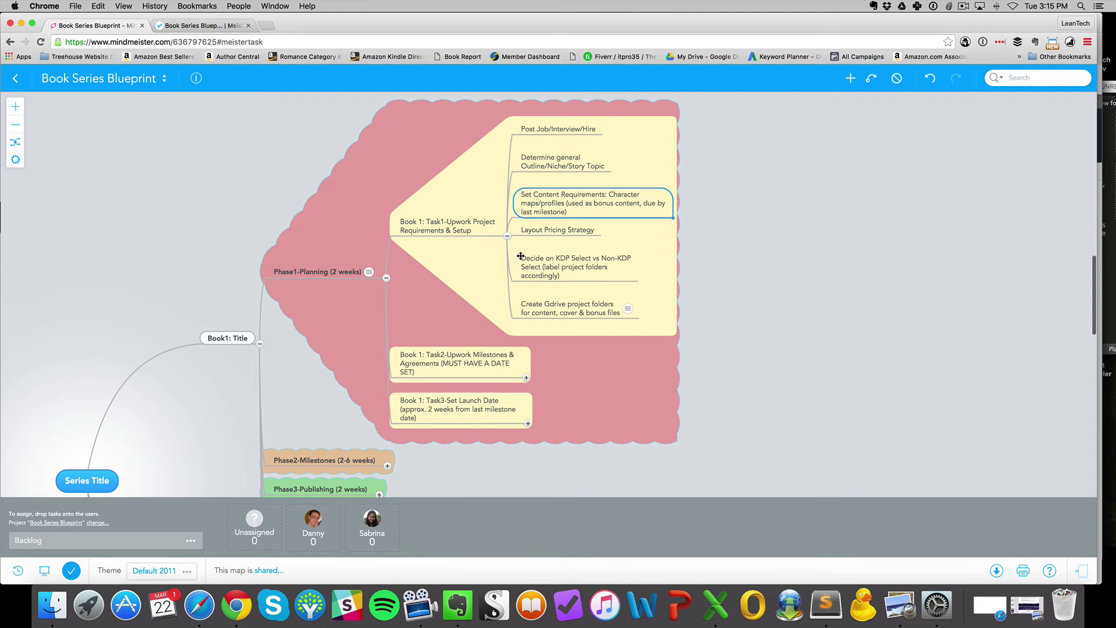
- Assign all six subtasks under Task1-Upwork Project Requirements & Setup to the first named project member, with Backlog as the target section
{"action": "left_click", "coordinate": [540, 165], "text": "shift"}
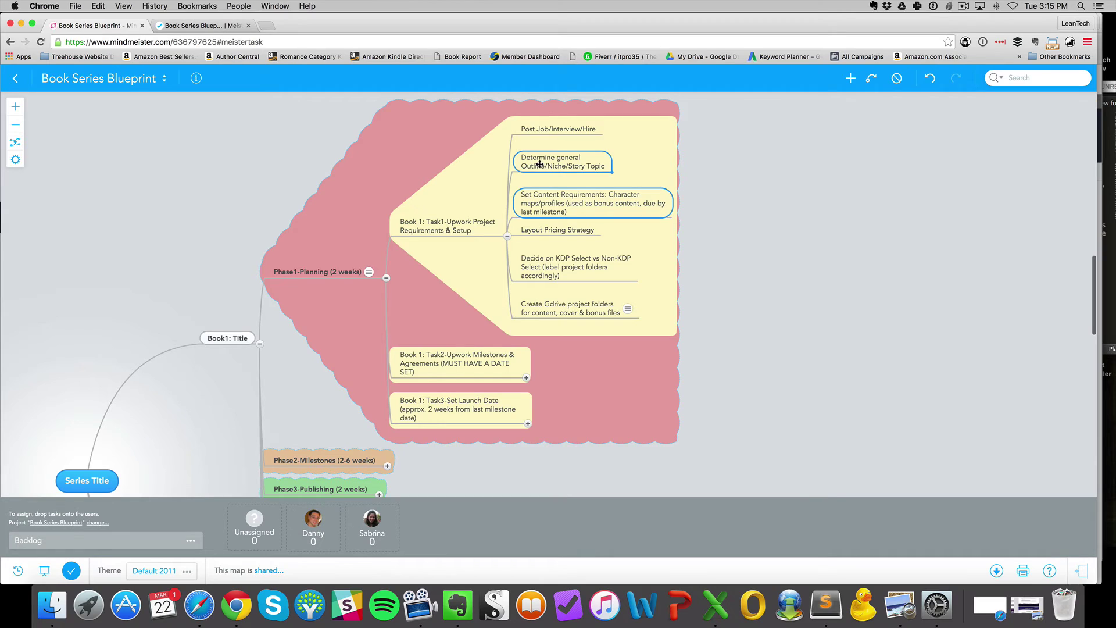
{"action": "left_click", "coordinate": [533, 131], "text": "shift"}
{"action": "left_click", "coordinate": [540, 234], "text": "shift"}
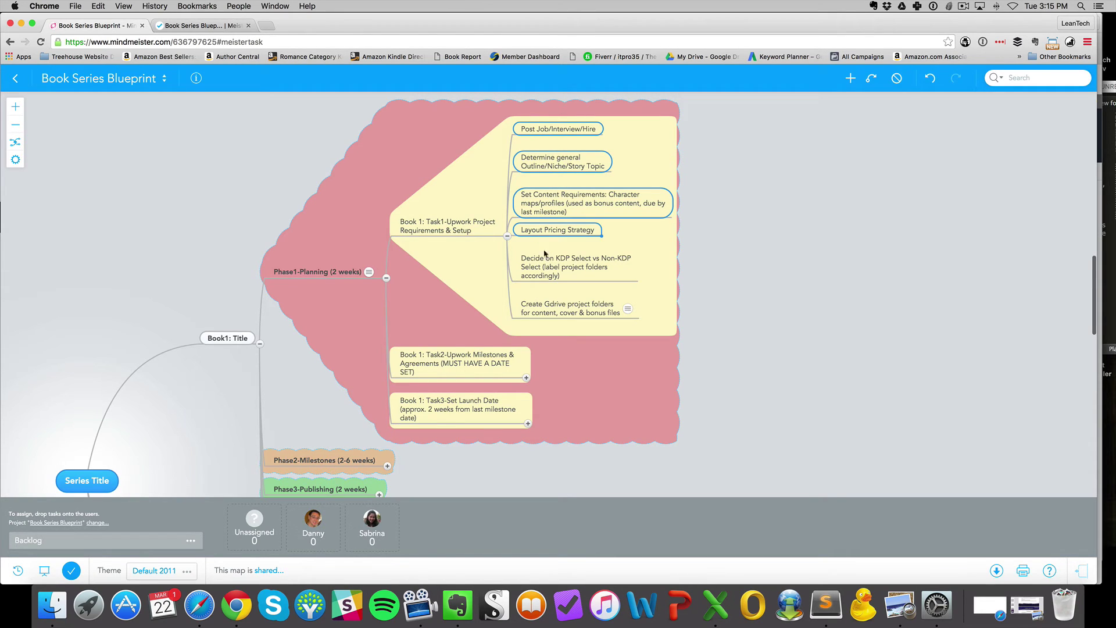
{"action": "left_click", "coordinate": [544, 255], "text": "shift"}
{"action": "left_click", "coordinate": [543, 314], "text": "shift"}
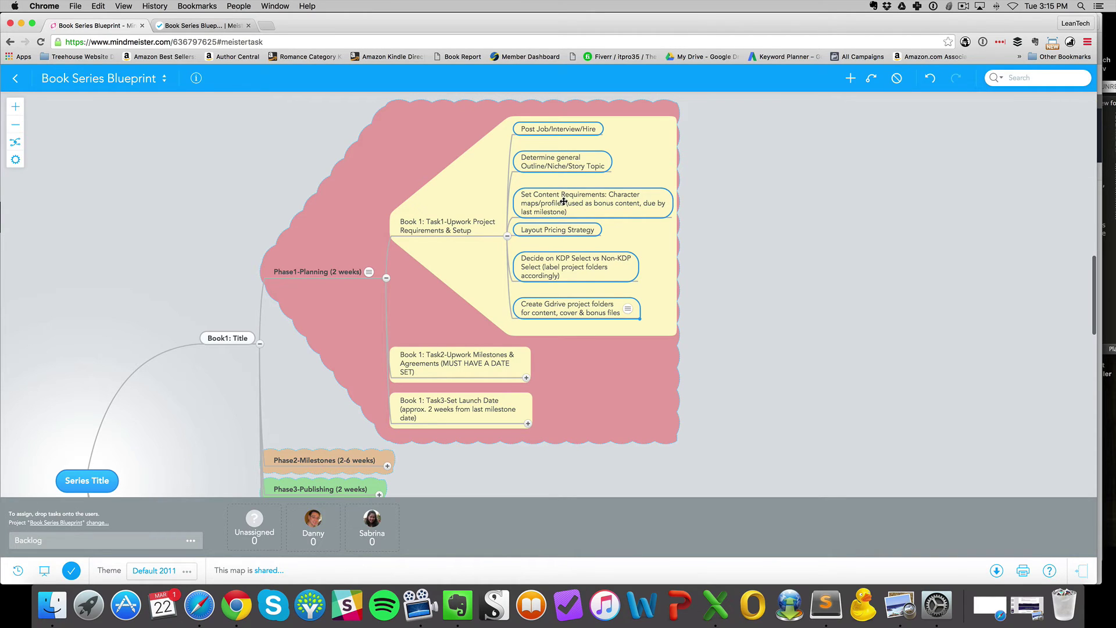
{"action": "mouse_move", "coordinate": [563, 201]}
{"action": "left_mouse_down"}
{"action": "mouse_move", "coordinate": [572, 233]}
{"action": "mouse_move", "coordinate": [448, 295]}
{"action": "mouse_move", "coordinate": [337, 406]}
{"action": "mouse_move", "coordinate": [317, 523]}
{"action": "left_mouse_up"}
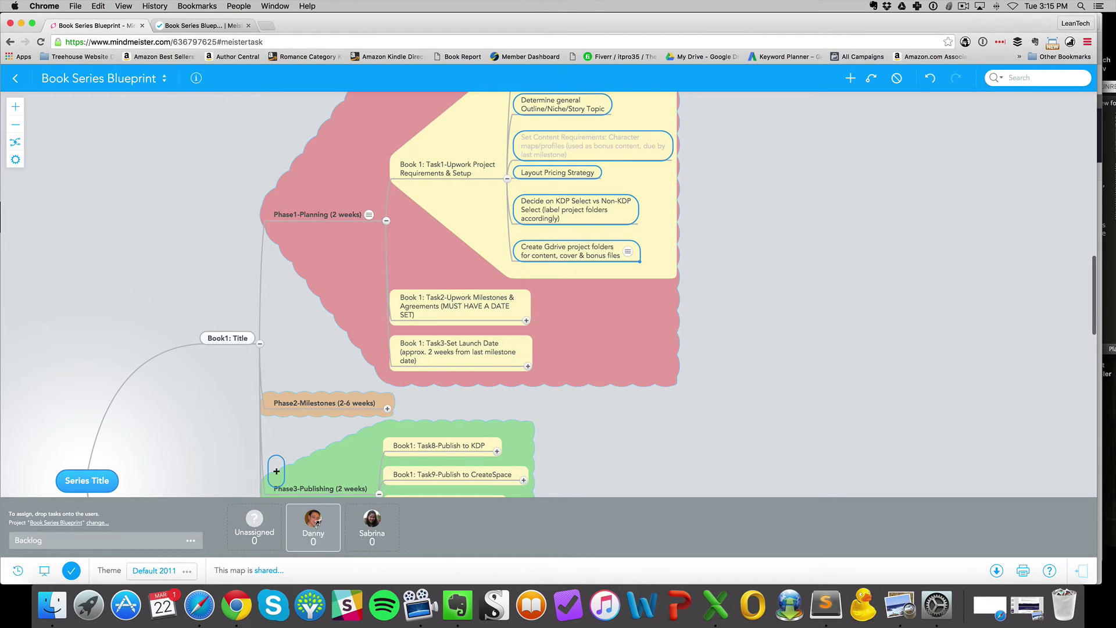
{"action": "left_click_drag", "start_coordinate": [317, 522], "coordinate": [319, 523]}
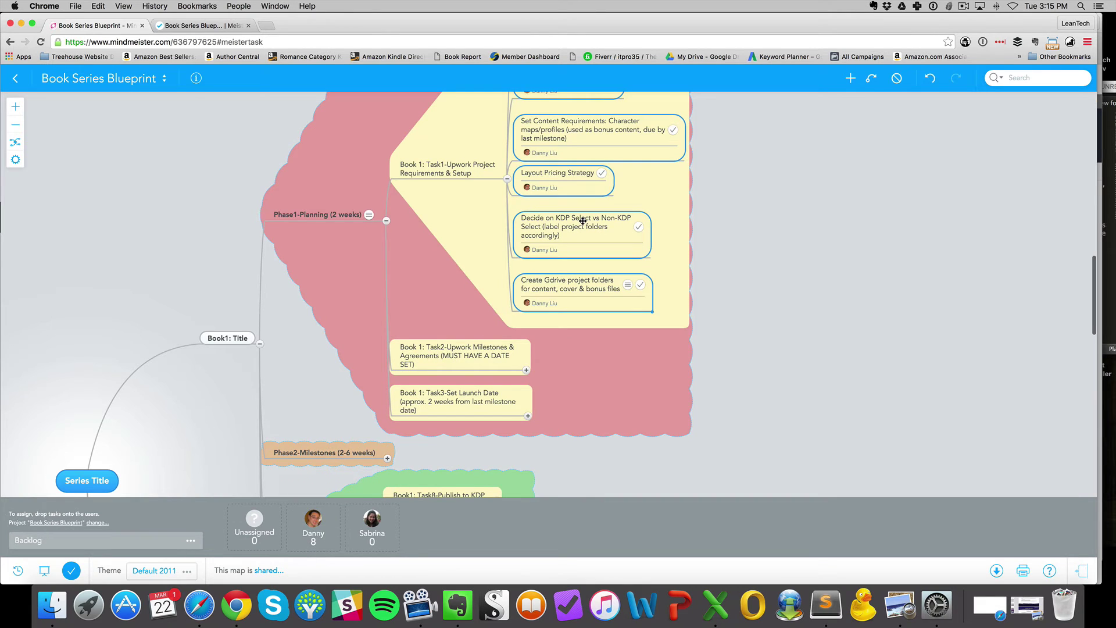
{"action": "scroll", "coordinate": [582, 221], "scroll_direction": "up", "scroll_amount": 3}
{"action": "scroll", "coordinate": [582, 220], "scroll_direction": "down", "scroll_amount": 3}
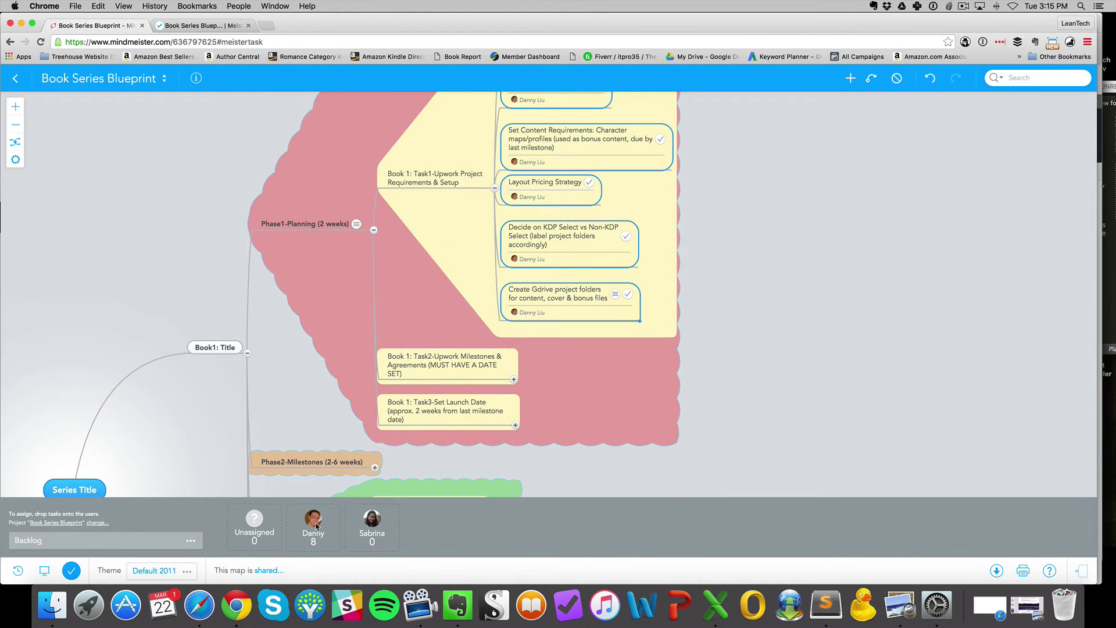
- Switch to the MeisterTask project board and move the Set Content Requirements task from Backlog to Ready
{"action": "left_click", "coordinate": [28, 545]}
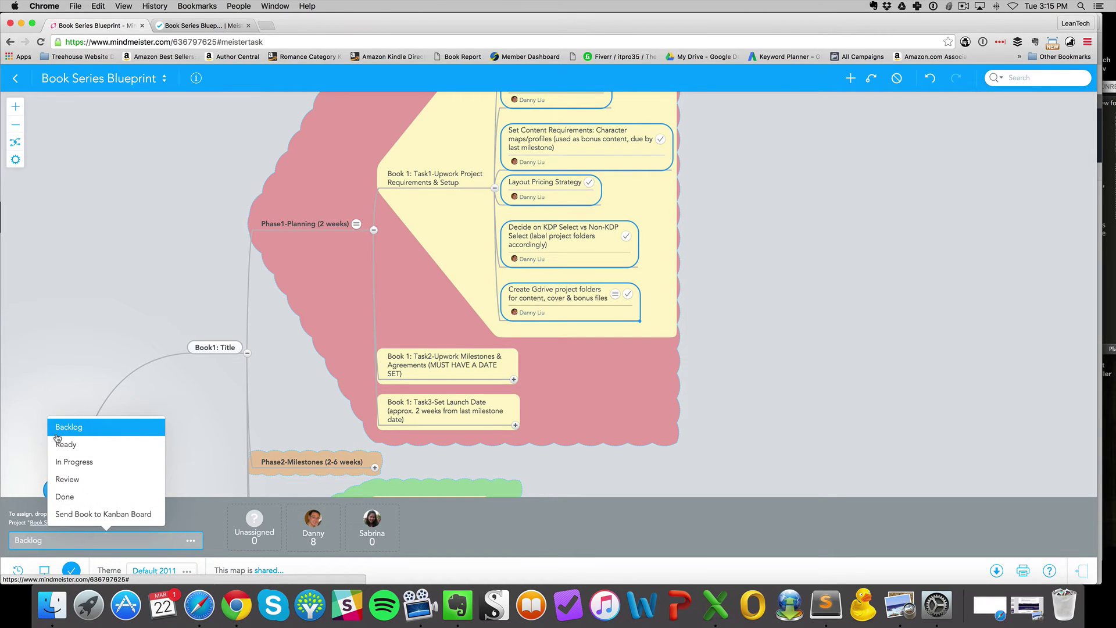
{"action": "left_click", "coordinate": [189, 26]}
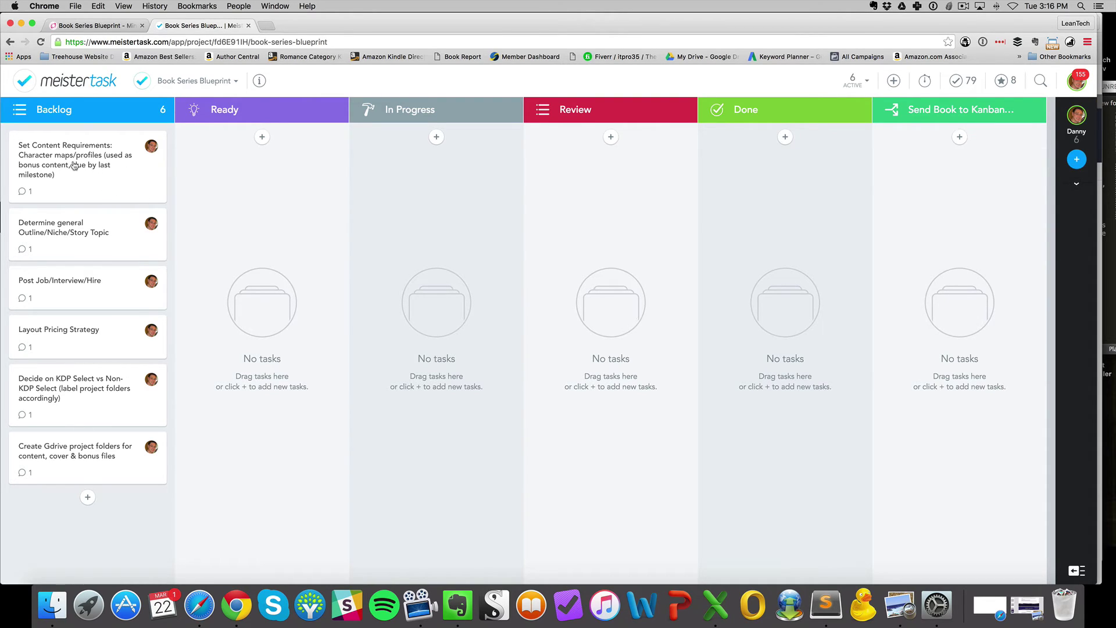
{"action": "left_click_drag", "start_coordinate": [75, 166], "coordinate": [204, 156]}
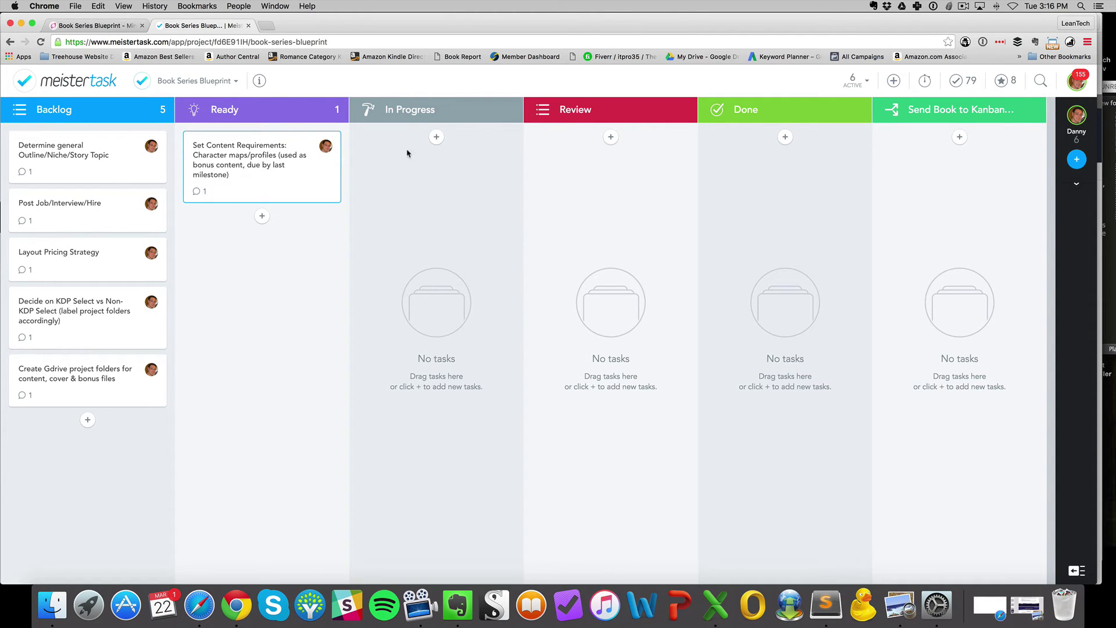
- Tag the Set Content Requirements task with 1-Planning and close its details
{"action": "left_click", "coordinate": [251, 162]}
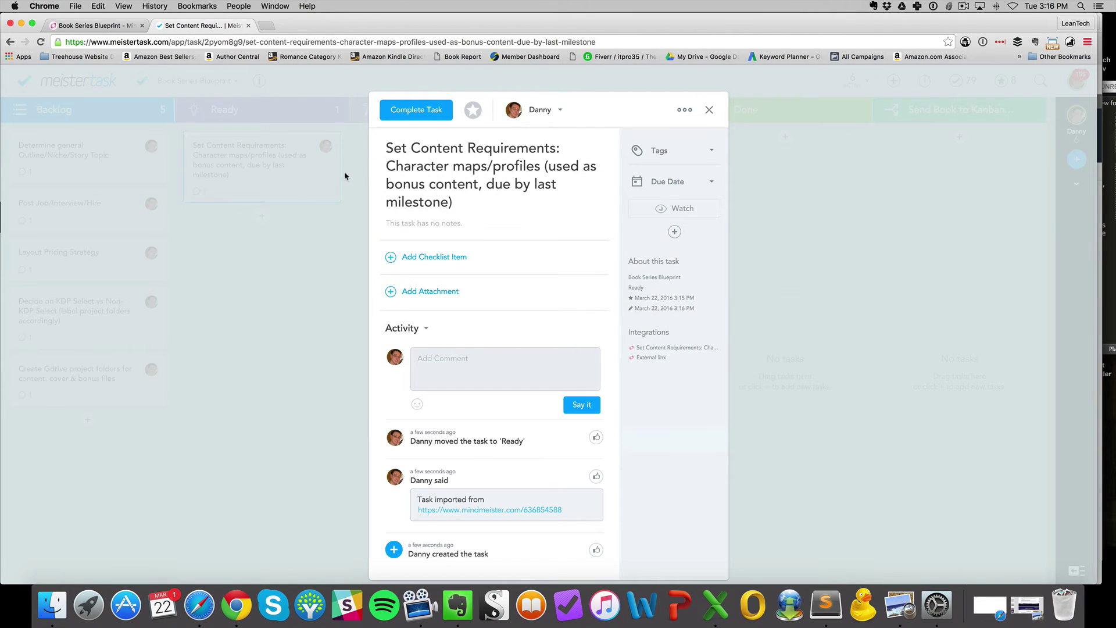
{"action": "left_click", "coordinate": [660, 160]}
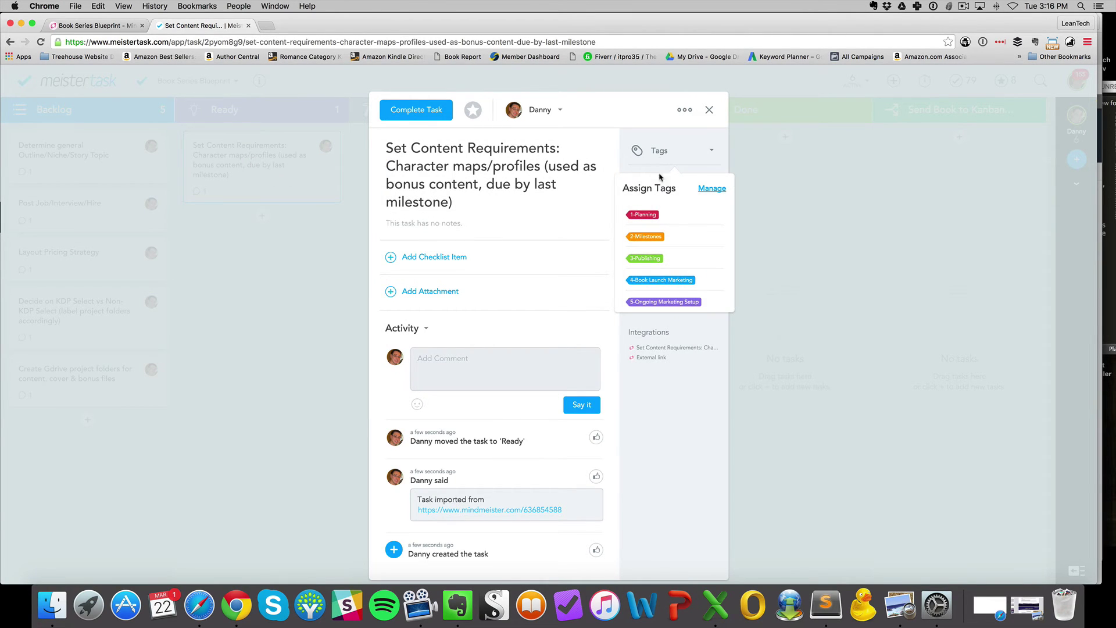
{"action": "left_click", "coordinate": [643, 215]}
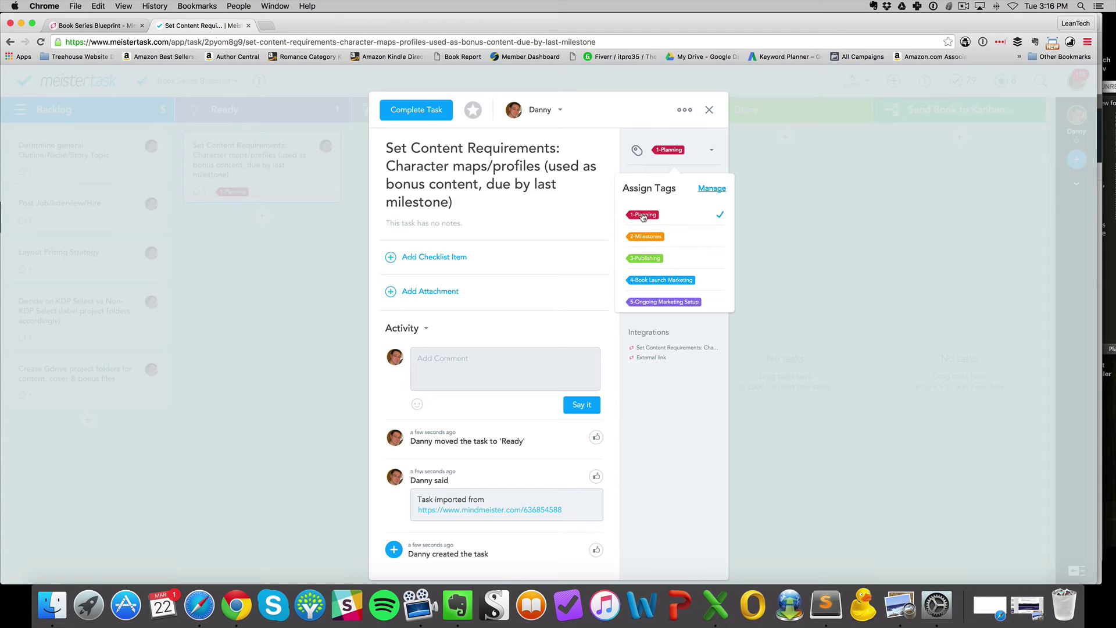
{"action": "left_click", "coordinate": [326, 255]}
{"action": "left_click", "coordinate": [242, 256]}
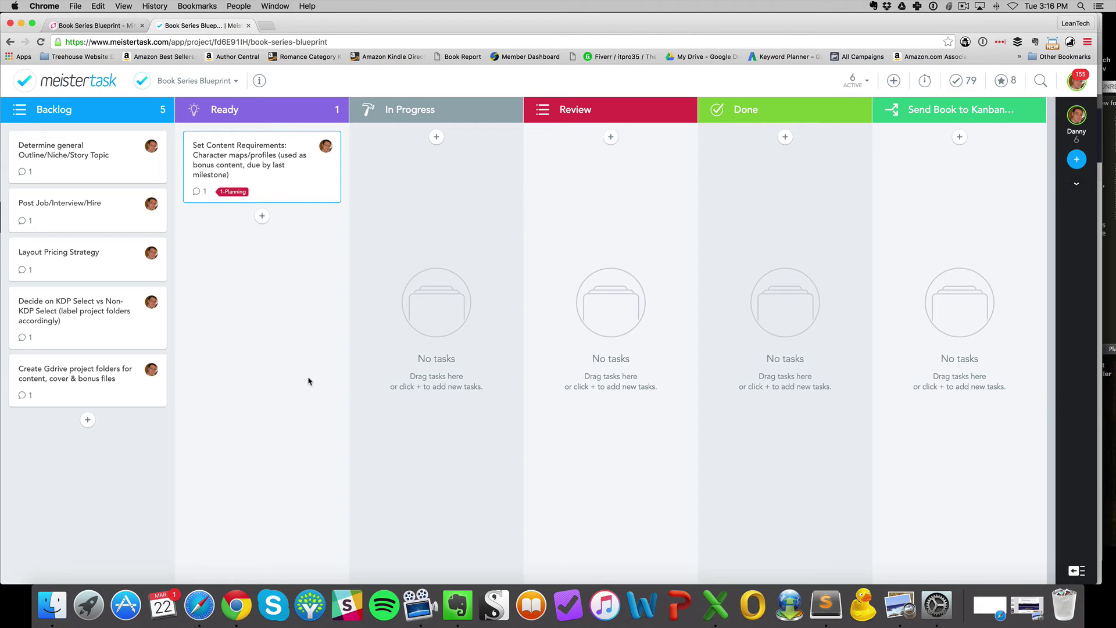
- Enable the Task Relationships feature in the Book Series Blueprint project's settings
{"action": "left_click", "coordinate": [229, 170]}
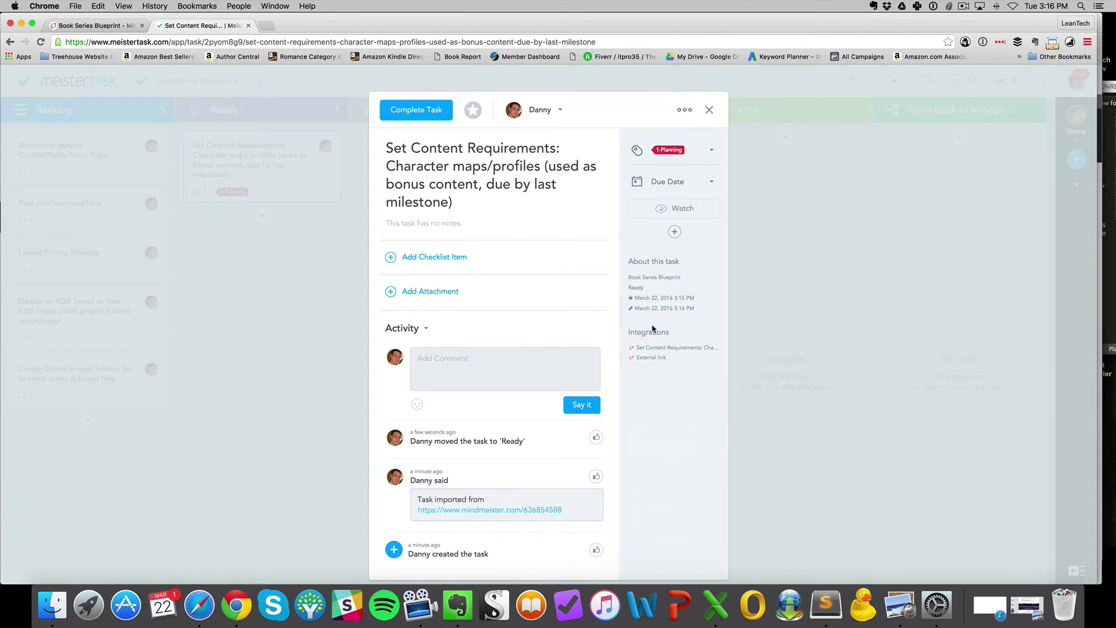
{"action": "left_click", "coordinate": [281, 339]}
{"action": "left_click", "coordinate": [255, 81]}
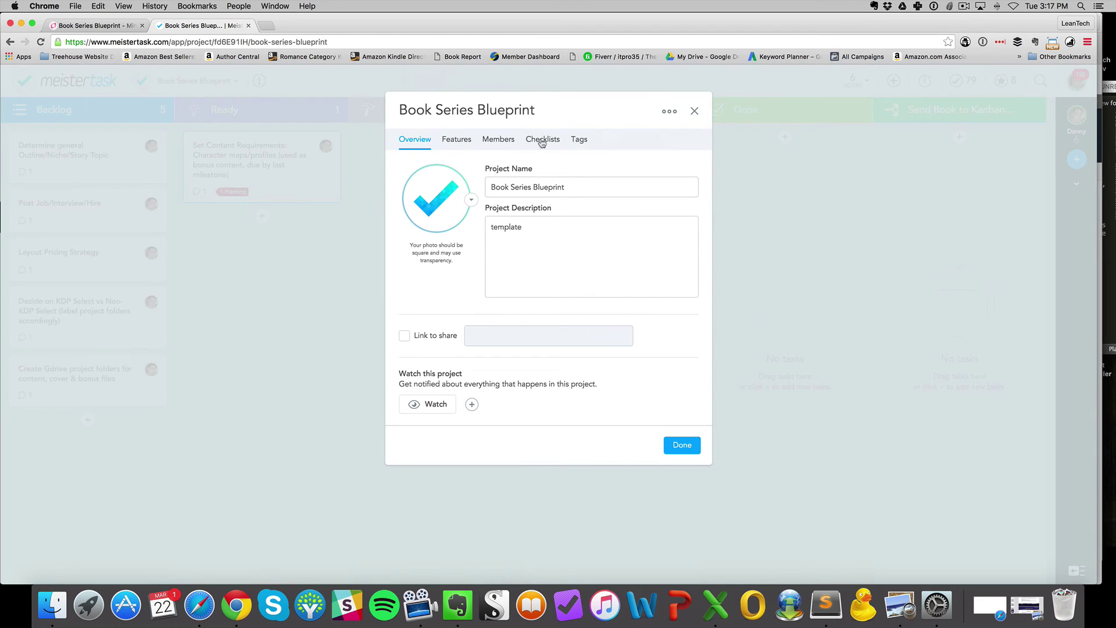
{"action": "left_click", "coordinate": [462, 145]}
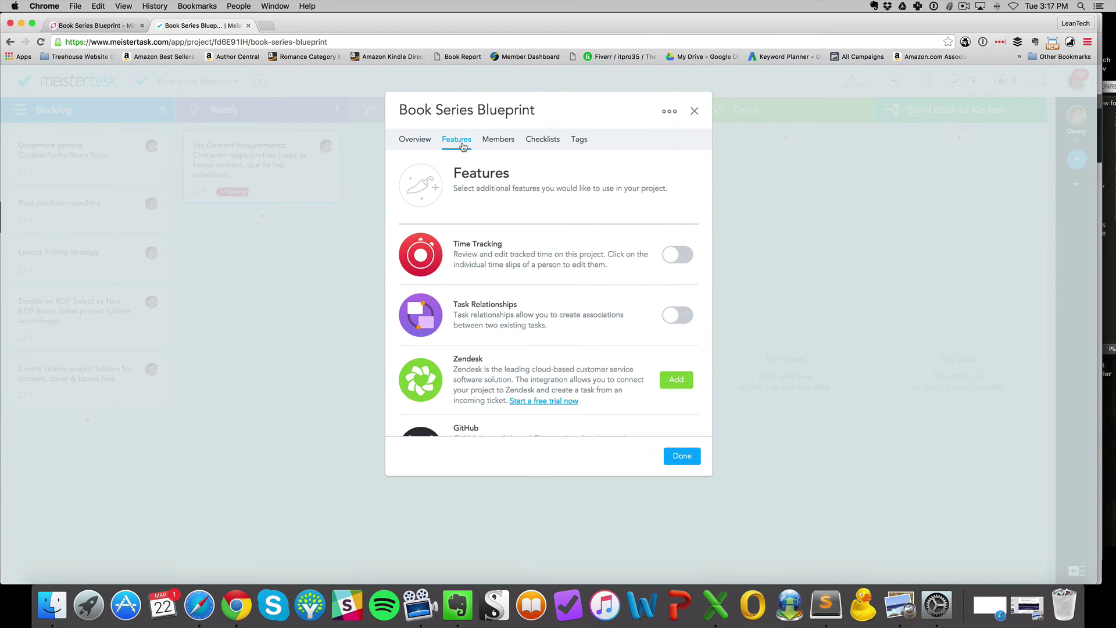
{"action": "left_click", "coordinate": [677, 319]}
{"action": "left_click", "coordinate": [682, 457]}
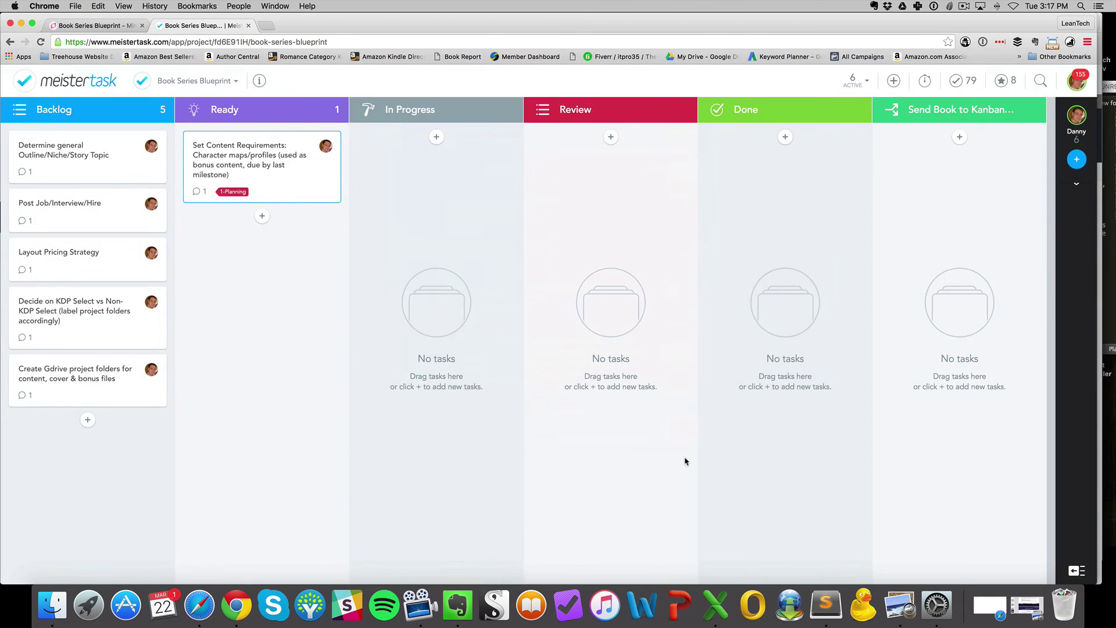
- Open the details of the Set Content Requirements task in the Ready section
{"action": "left_click", "coordinate": [204, 181]}
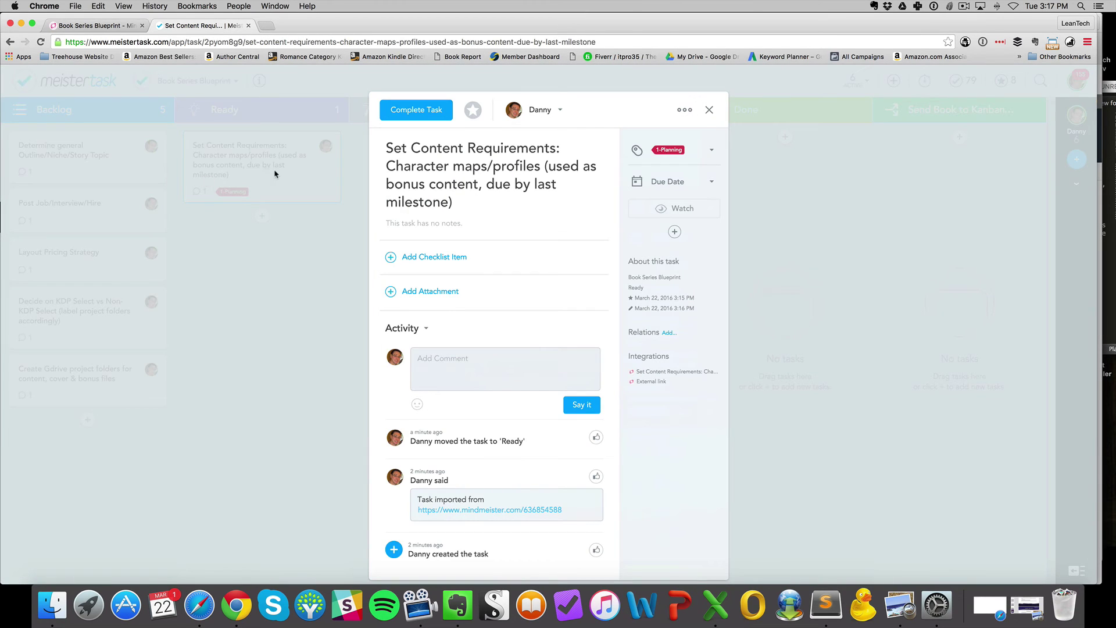
{"action": "left_click", "coordinate": [667, 333]}
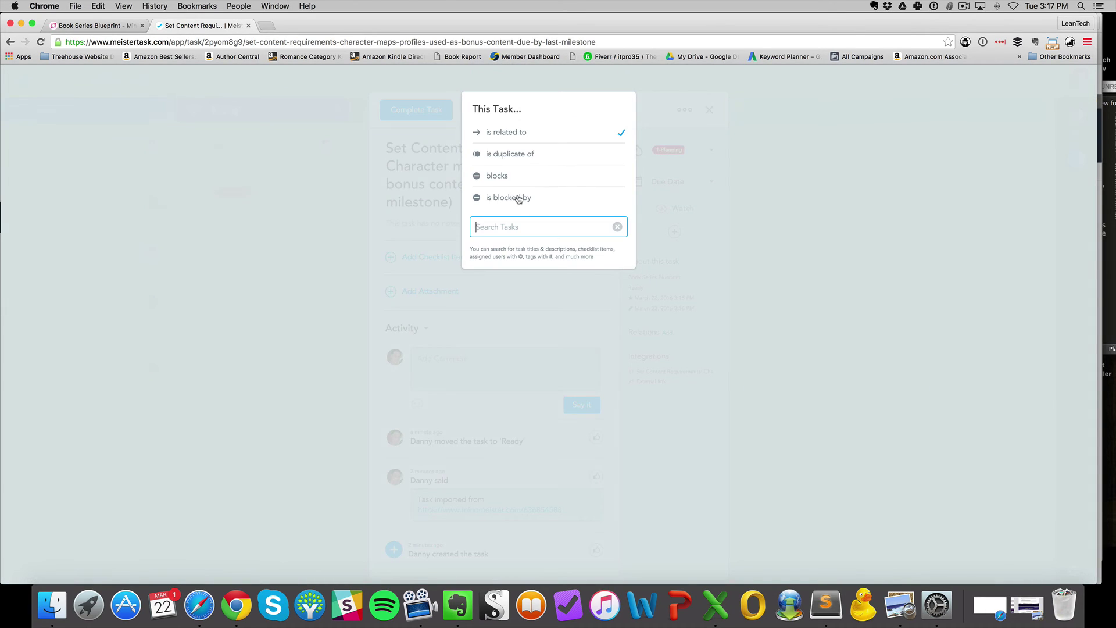
{"action": "left_click", "coordinate": [503, 179]}
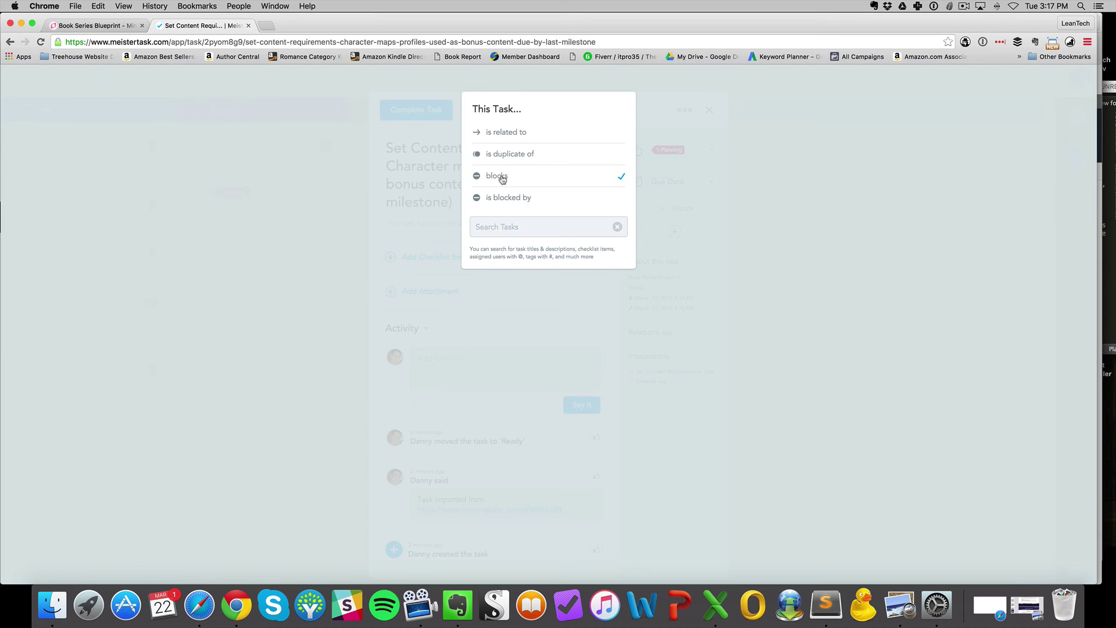
{"action": "left_click", "coordinate": [421, 299]}
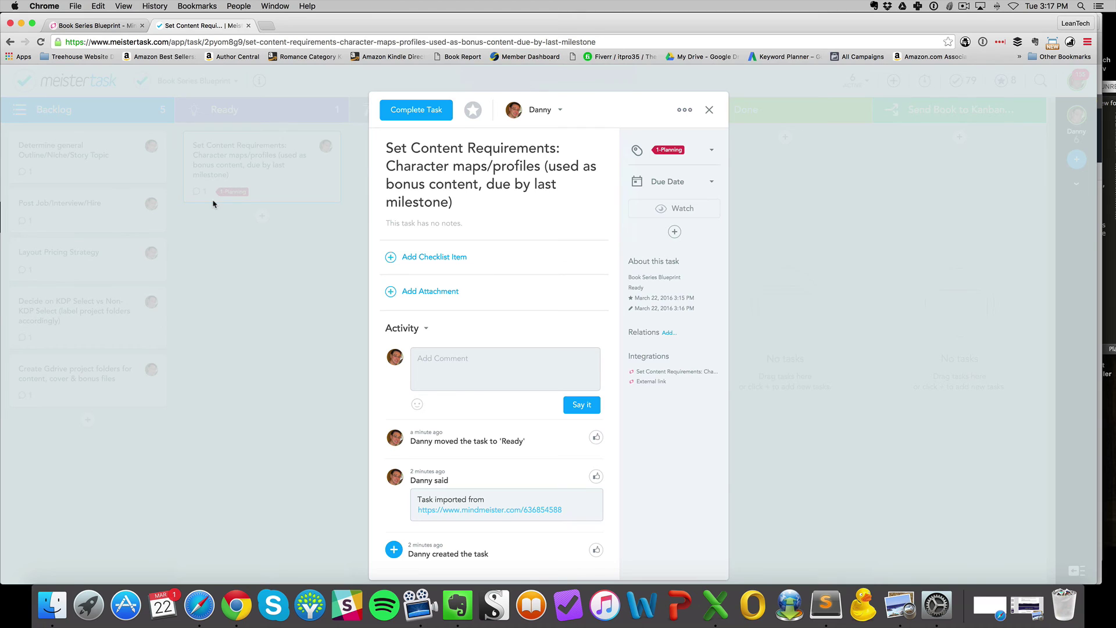
- Add a "blocks" relation from Set Content Requirements to Post Job/Interview/Hire, found by searching tasks for "d", and close the task details
{"action": "left_click", "coordinate": [663, 332]}
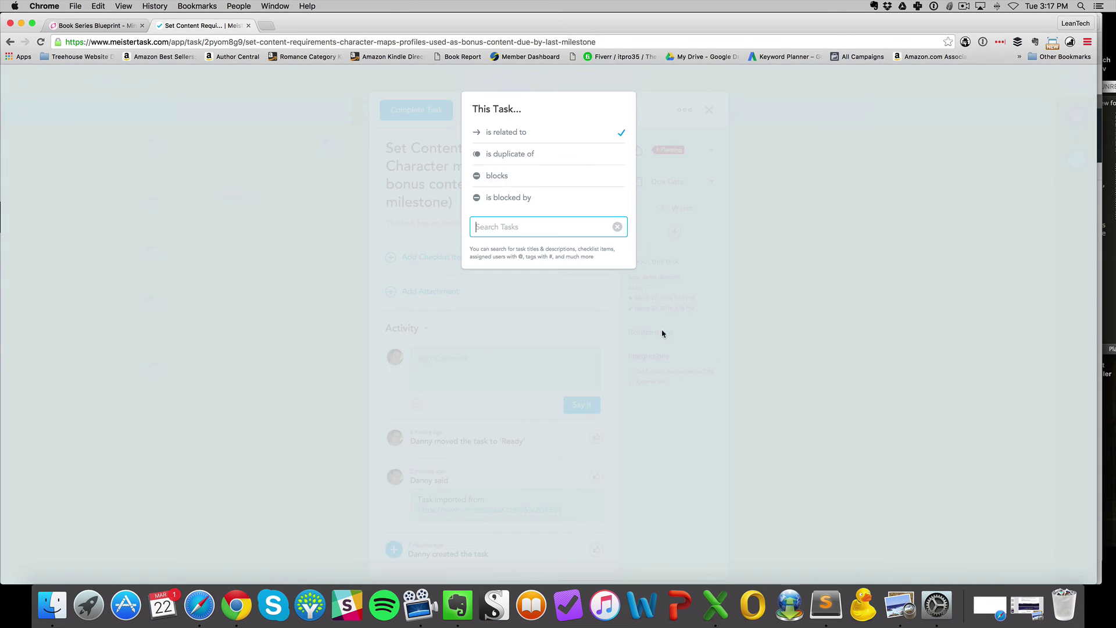
{"action": "left_click", "coordinate": [528, 176]}
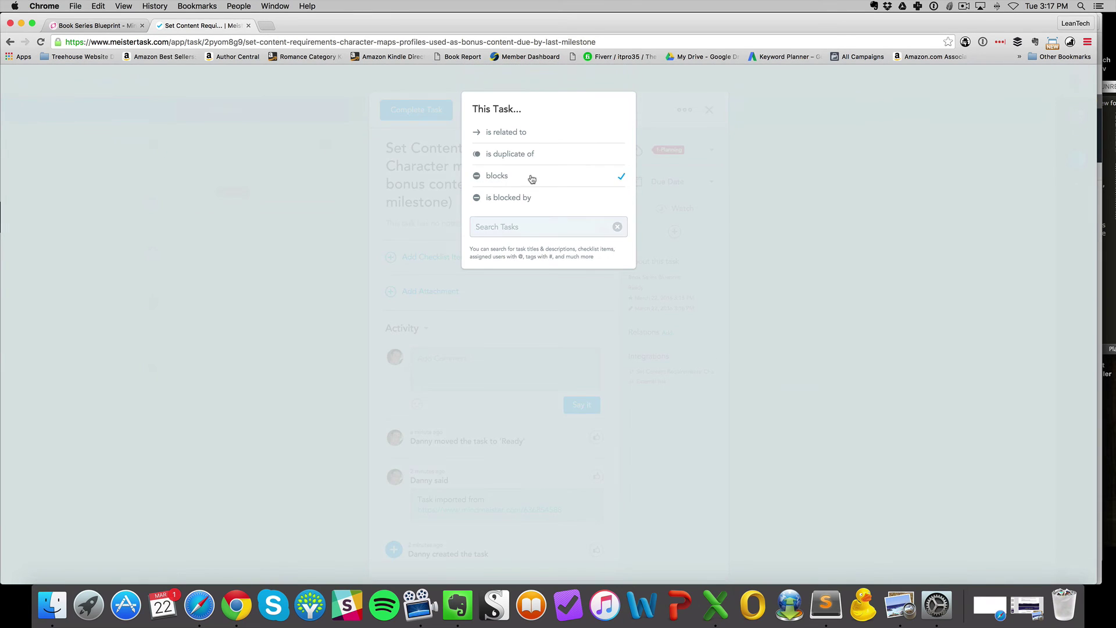
{"action": "left_click", "coordinate": [539, 226]}
{"action": "type", "text": "d"}
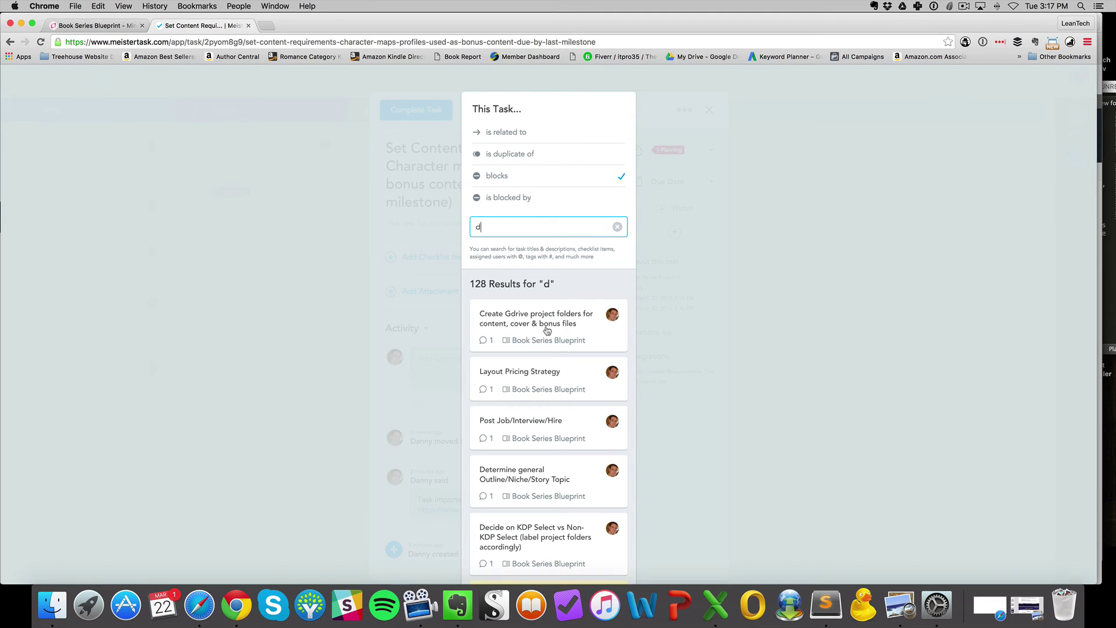
{"action": "left_click", "coordinate": [531, 317]}
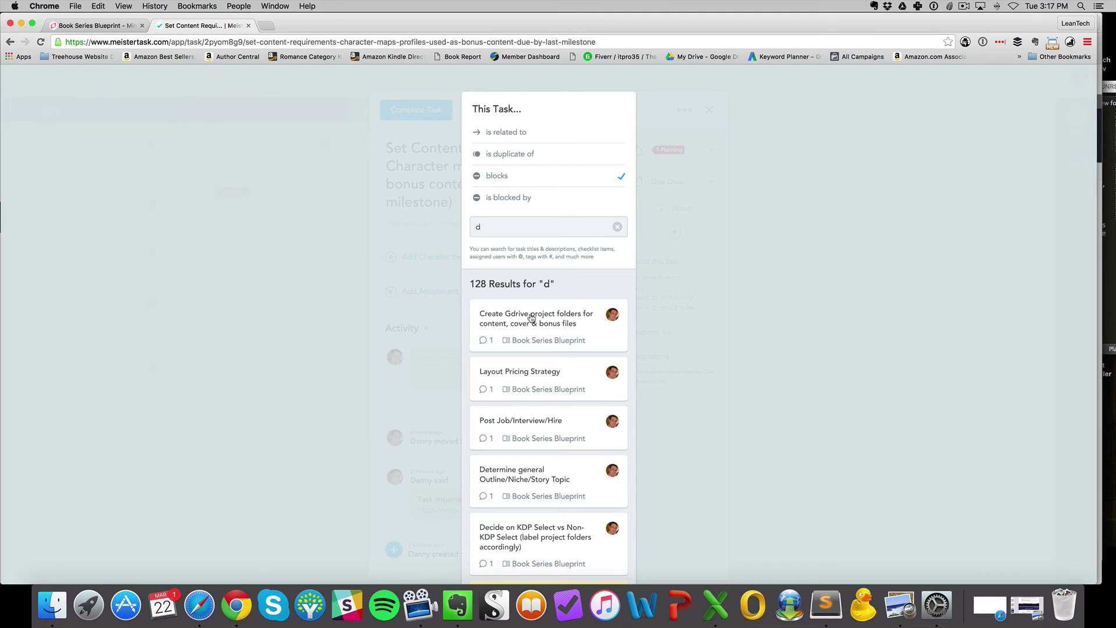
{"action": "left_click", "coordinate": [519, 426]}
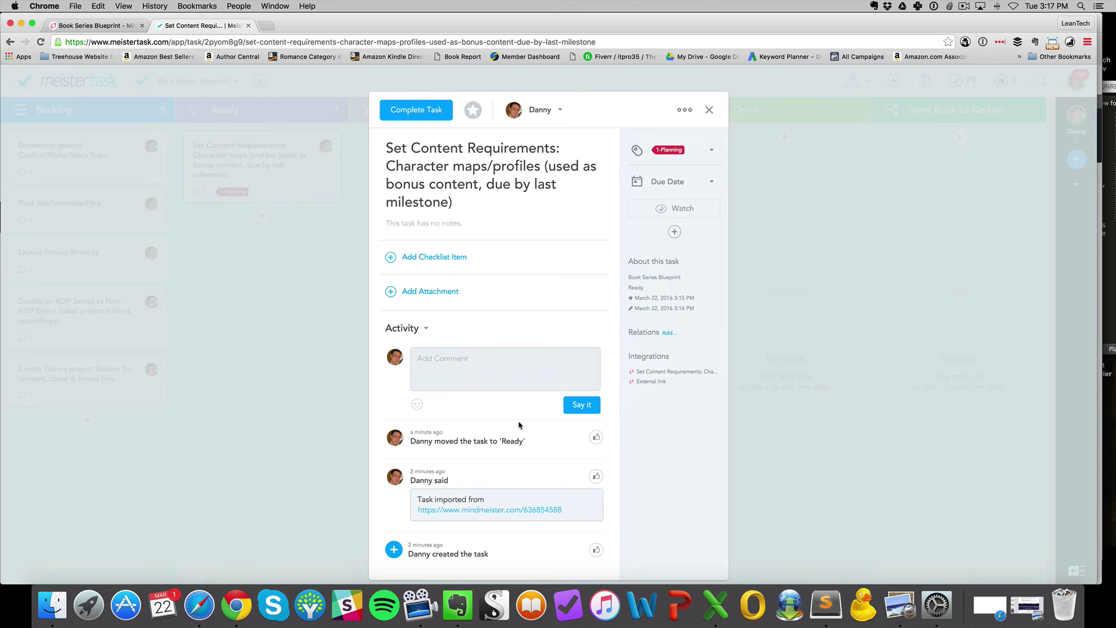
{"action": "left_click", "coordinate": [298, 379]}
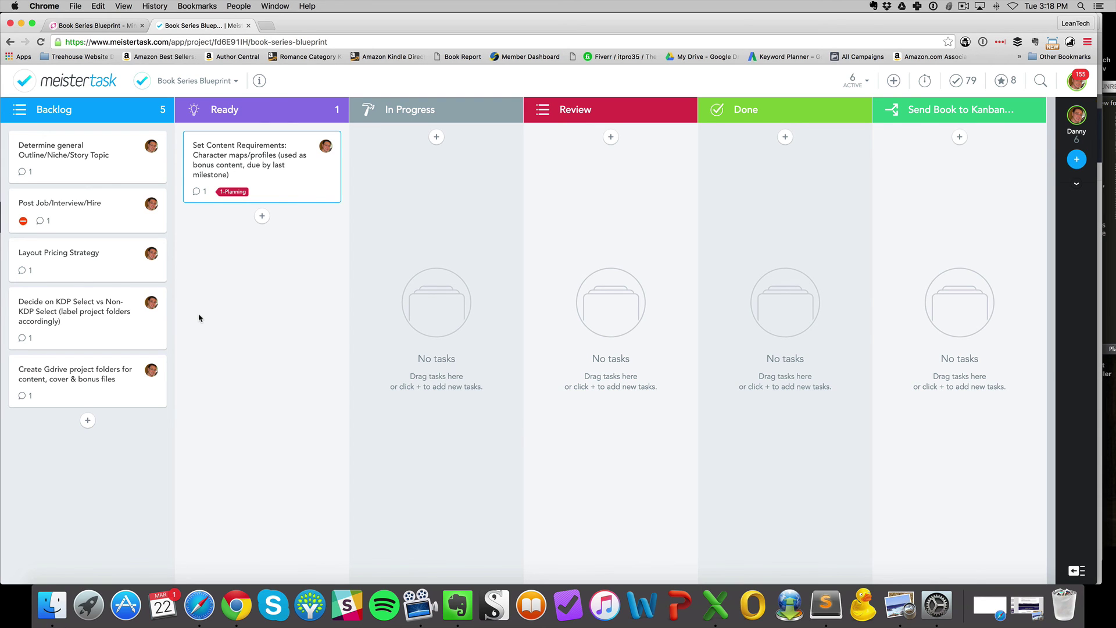
- Compare the Book Series Blueprint mind map in MindMeister with its MeisterTask project board, ending on the mind map
{"action": "left_click", "coordinate": [110, 27]}
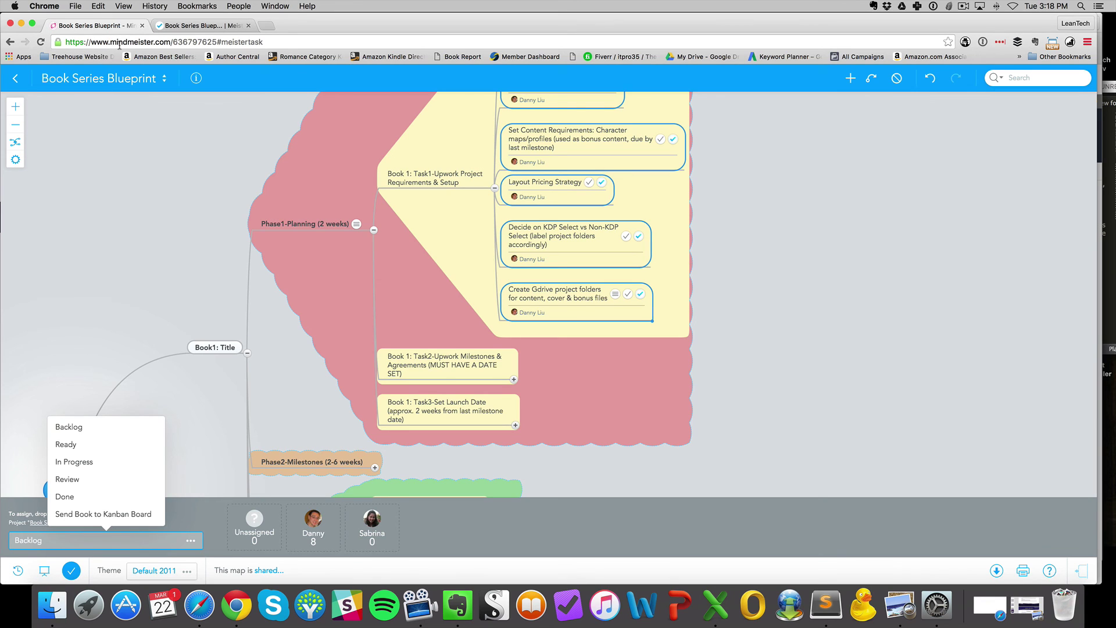
{"action": "left_click", "coordinate": [185, 26]}
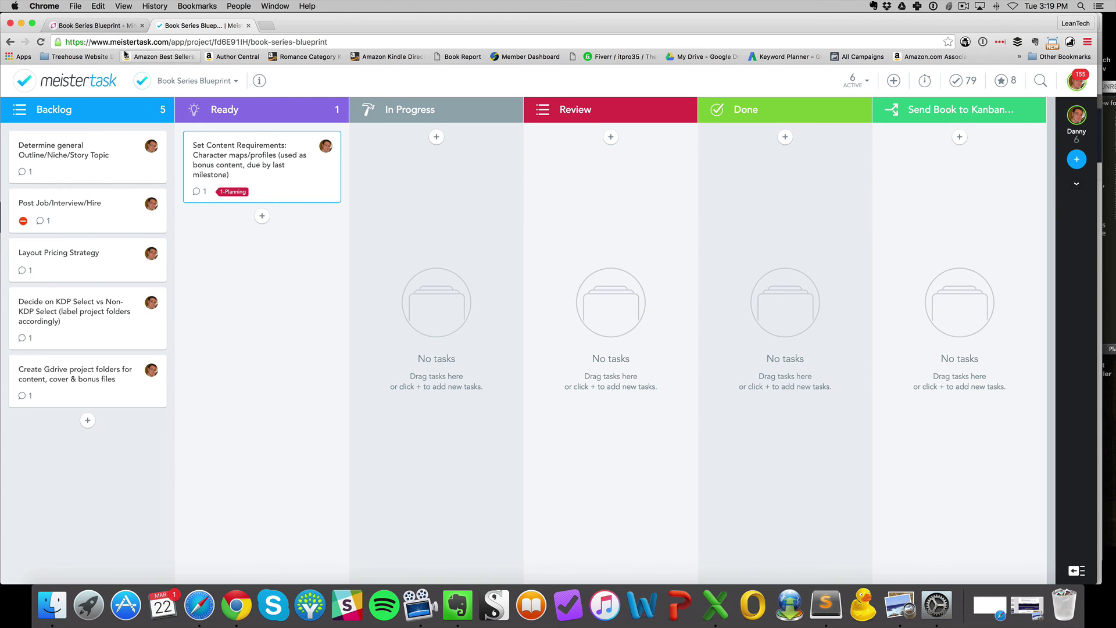
{"action": "left_click", "coordinate": [93, 26]}
{"action": "left_click", "coordinate": [198, 26]}
{"action": "left_click", "coordinate": [102, 27]}
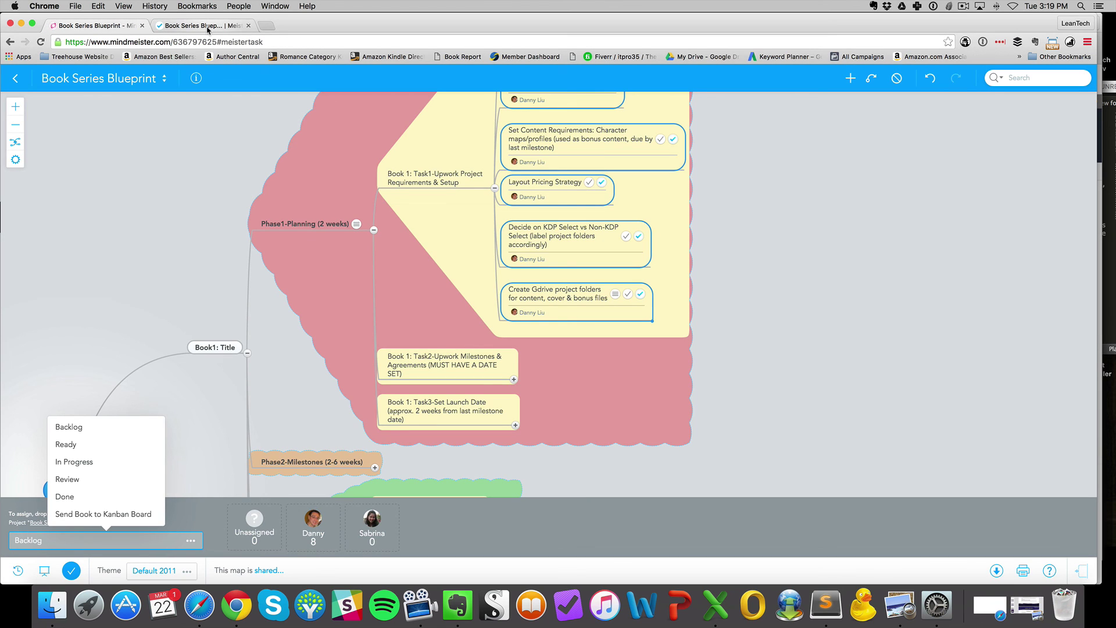